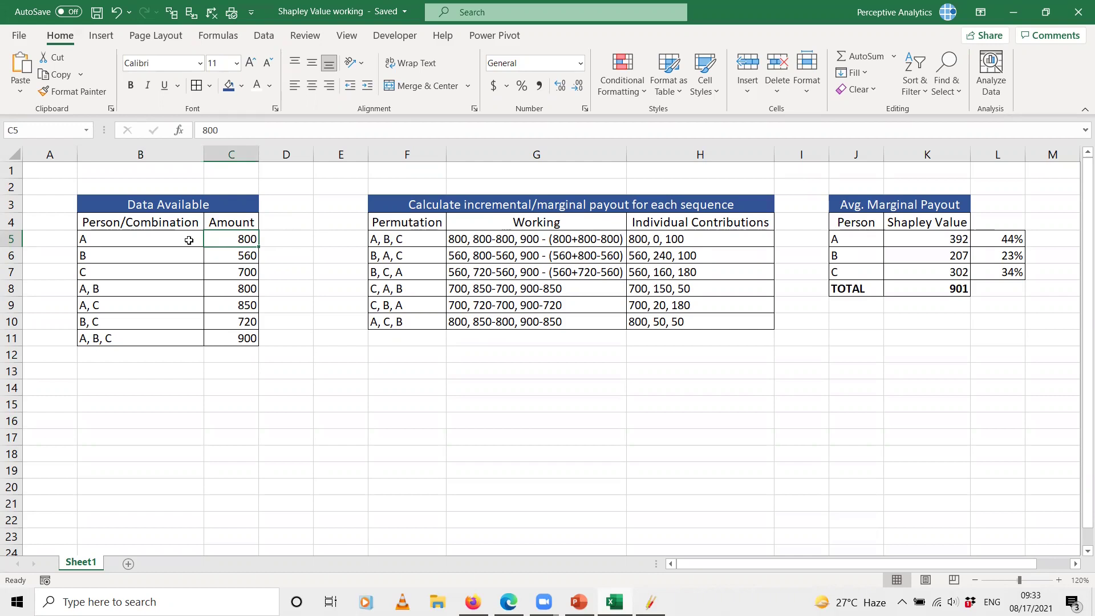
Step: Examine the Data Available table's amounts for persons A, B and C and for their pairwise combinations
left_click(102, 254)
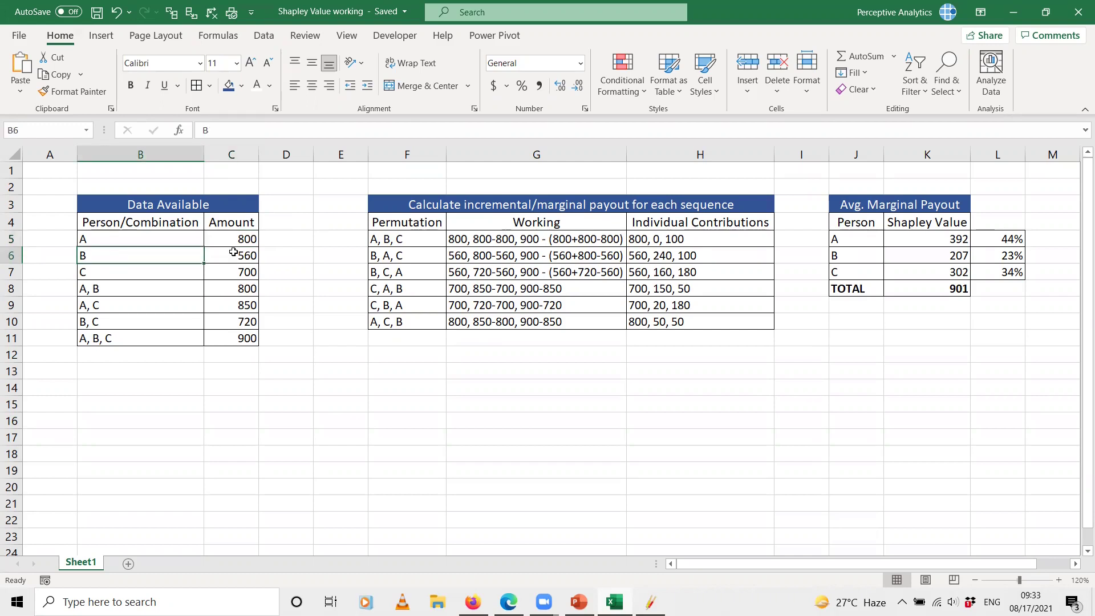
left_click(93, 273)
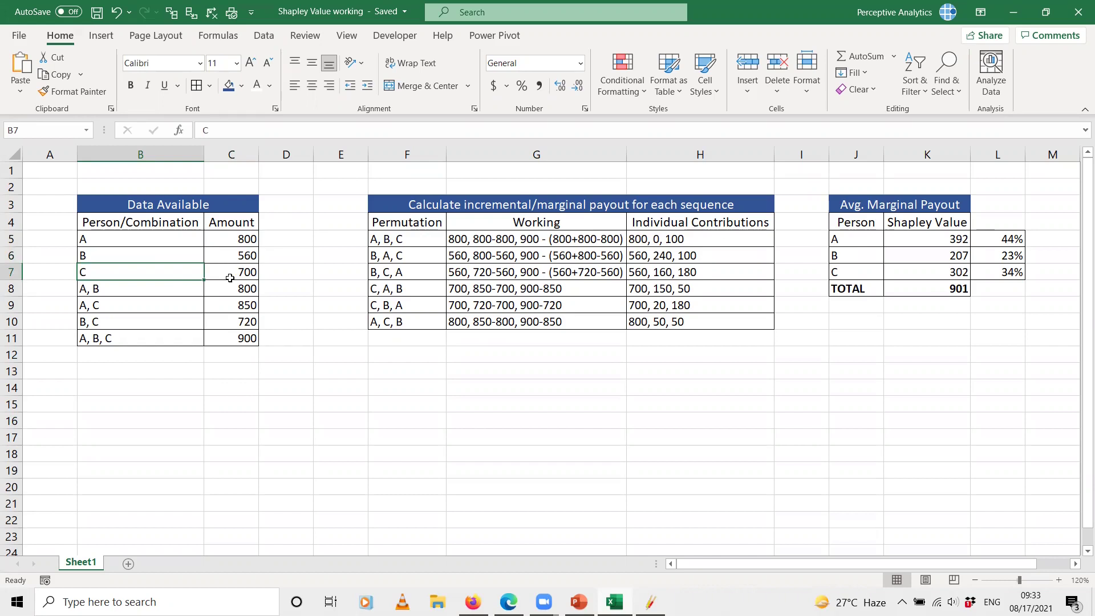
left_click(122, 289)
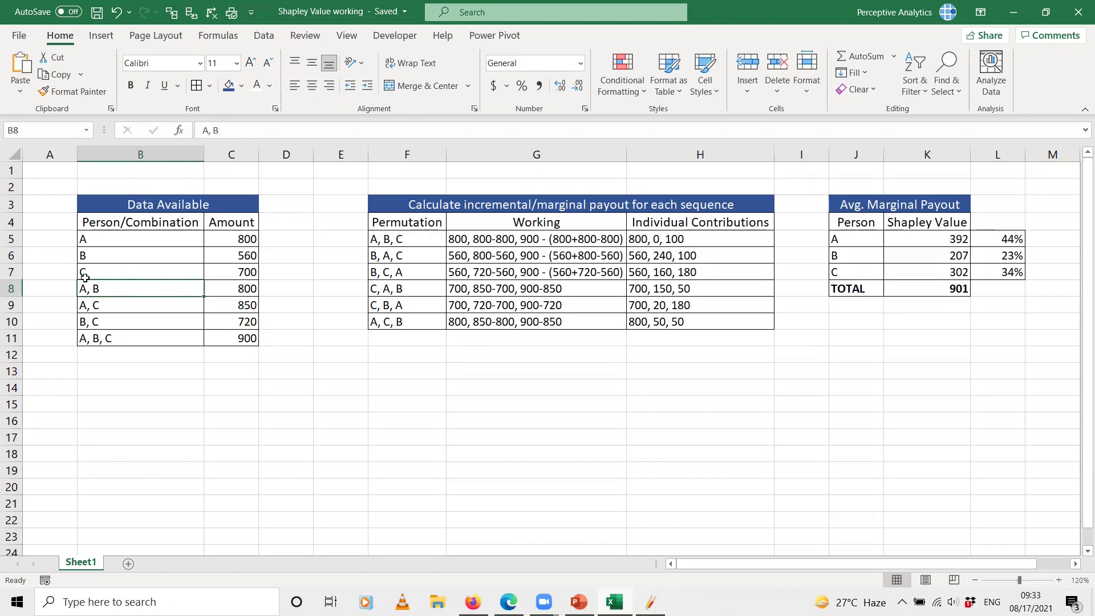
left_click(226, 289)
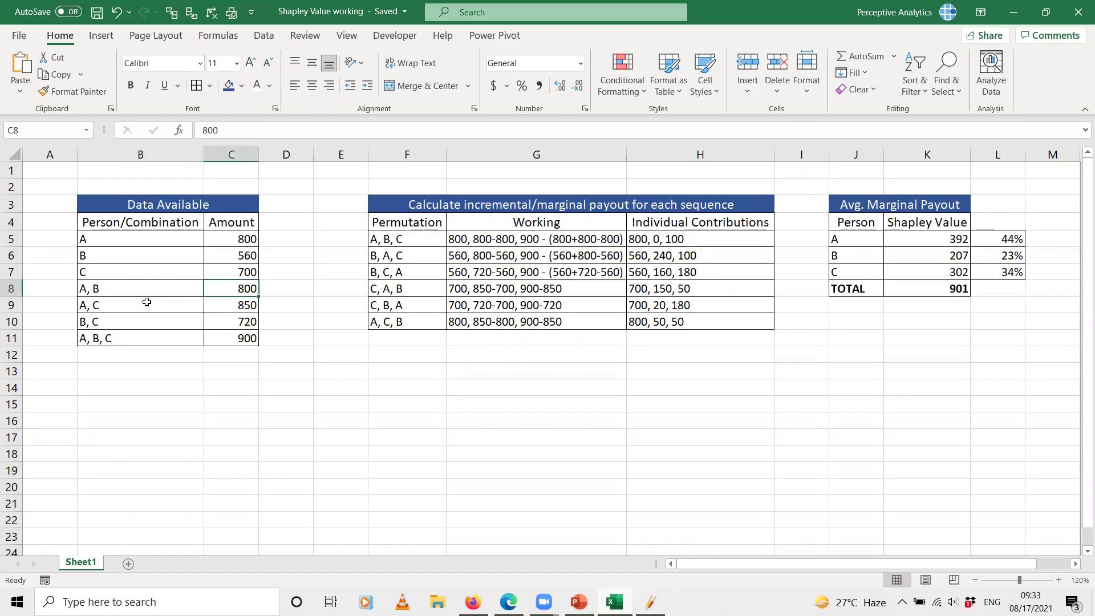
left_click(105, 304)
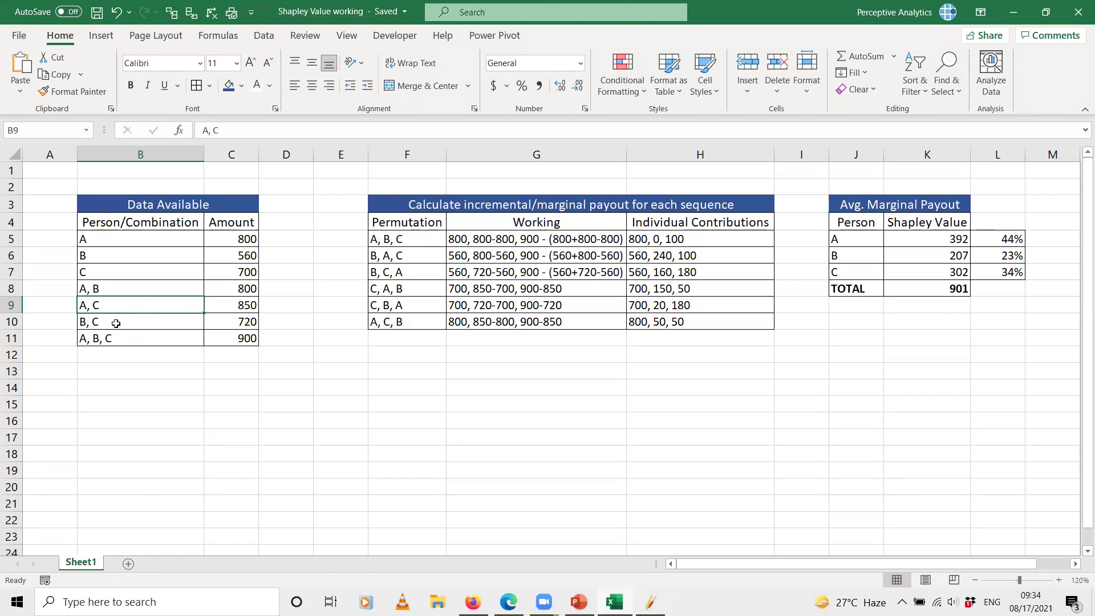
left_click(117, 286)
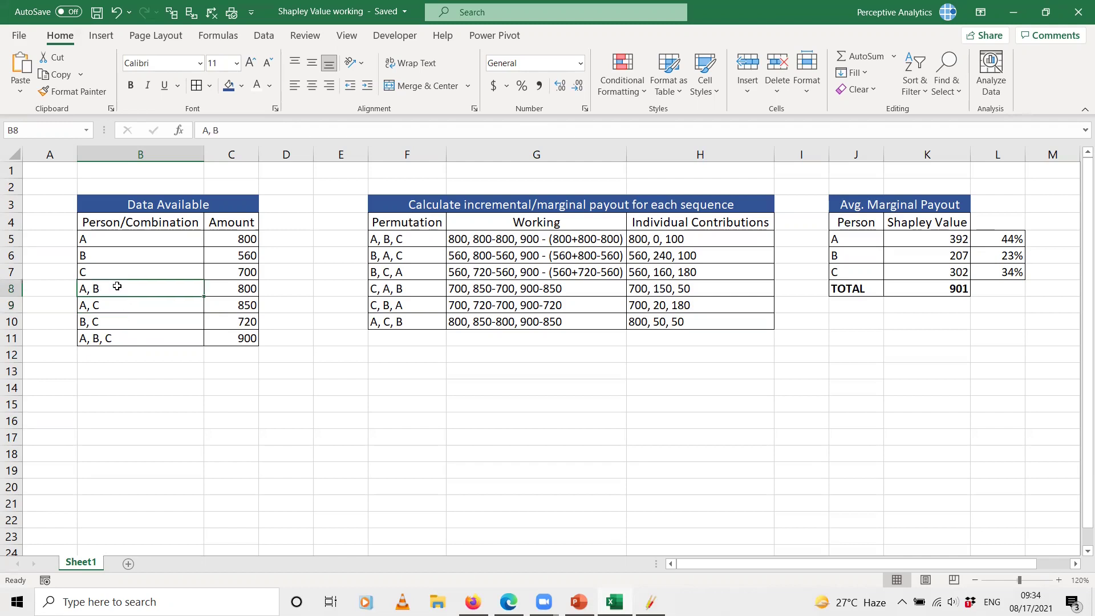
key("shift+Down")
key("shift+Down")
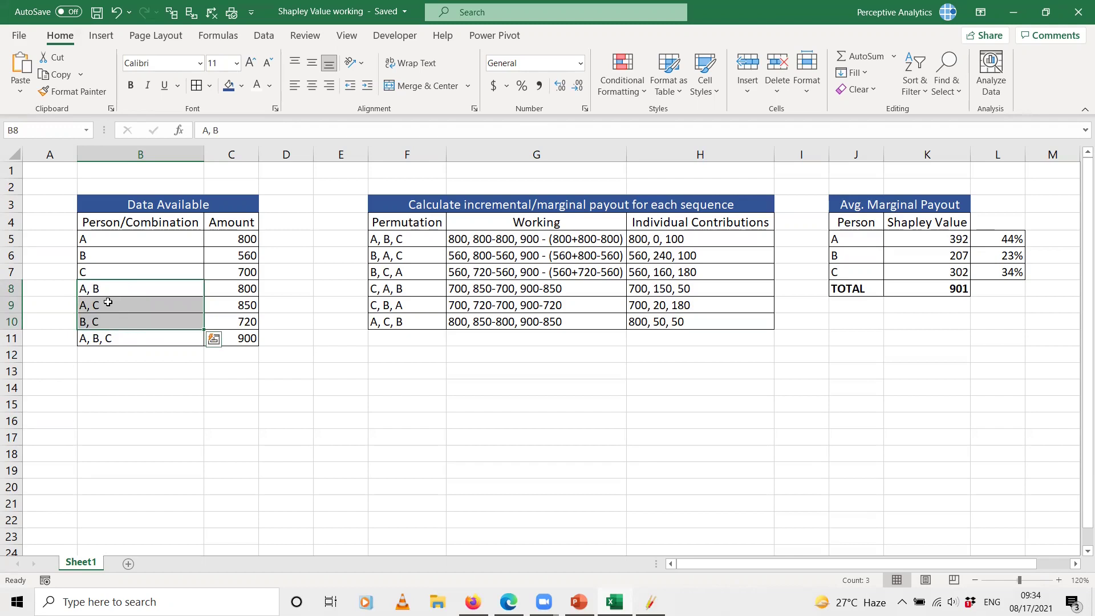
left_click(214, 286)
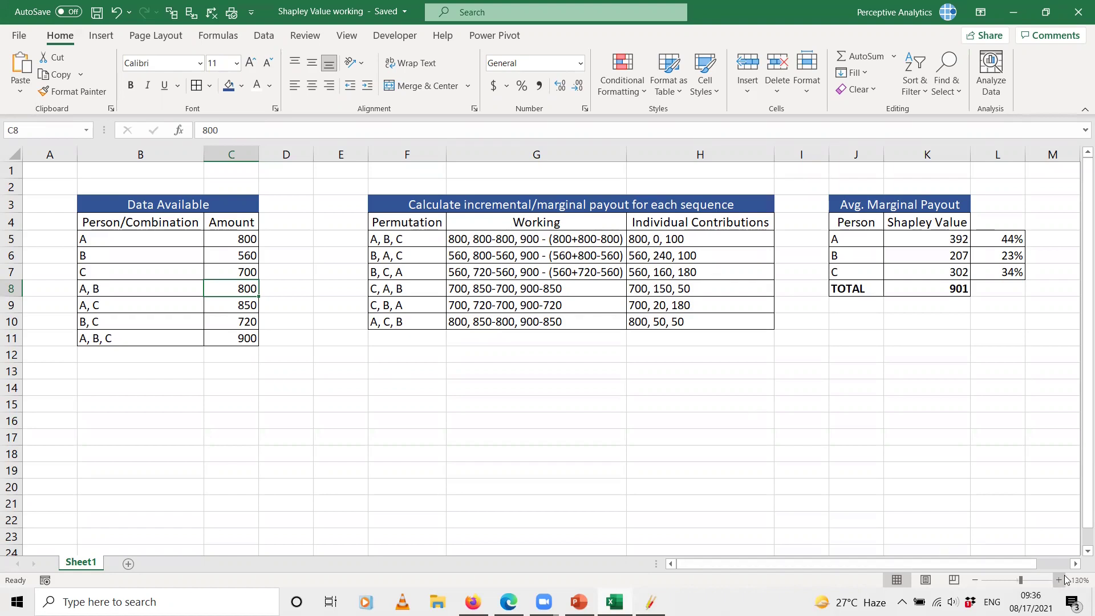
Step: Examine how the marginal payouts for sequences A, B, C and B, A, C derive from the available amounts
left_click(1061, 580)
left_click(1059, 580)
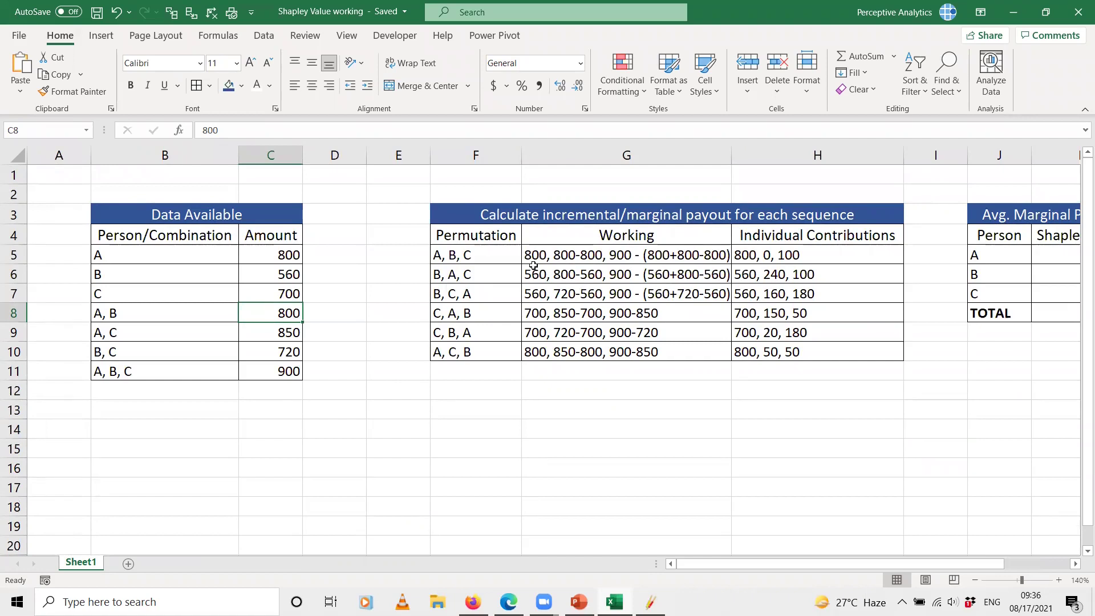
left_click(285, 254)
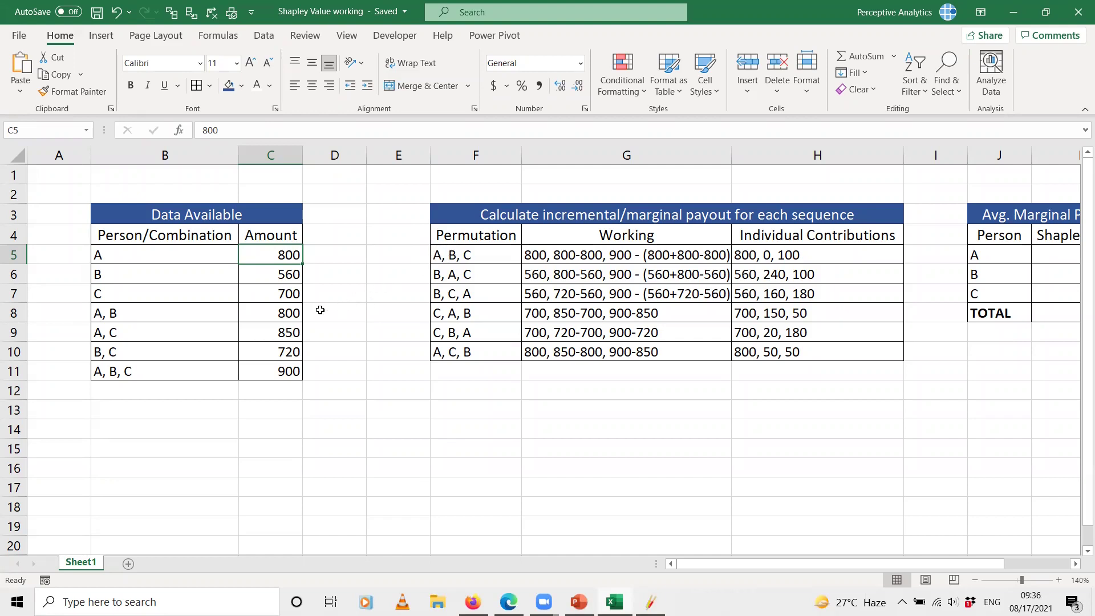
left_click(272, 318)
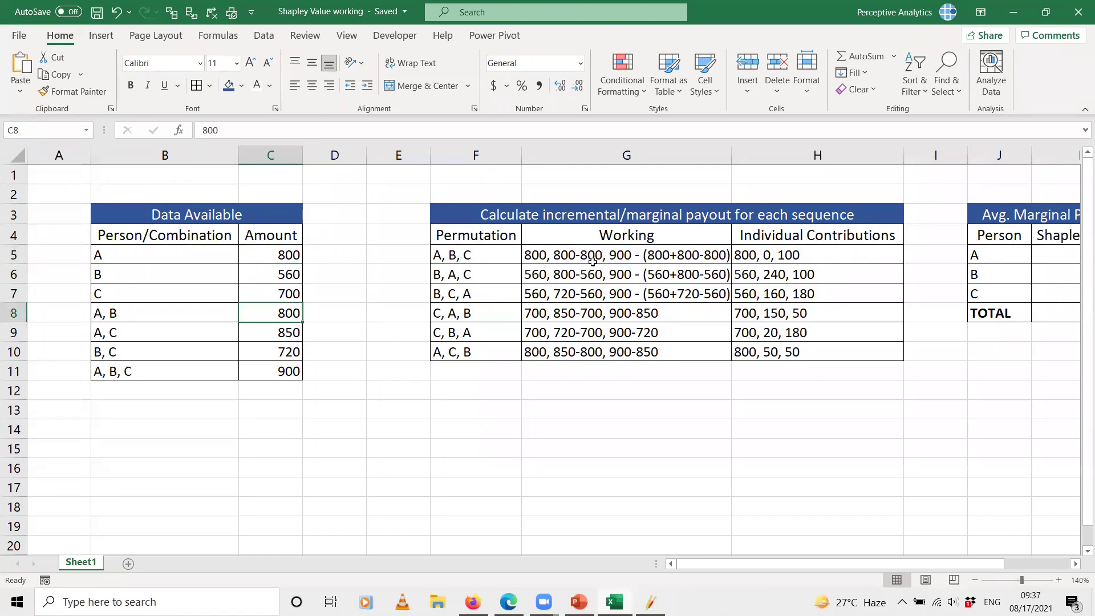
left_click(768, 263)
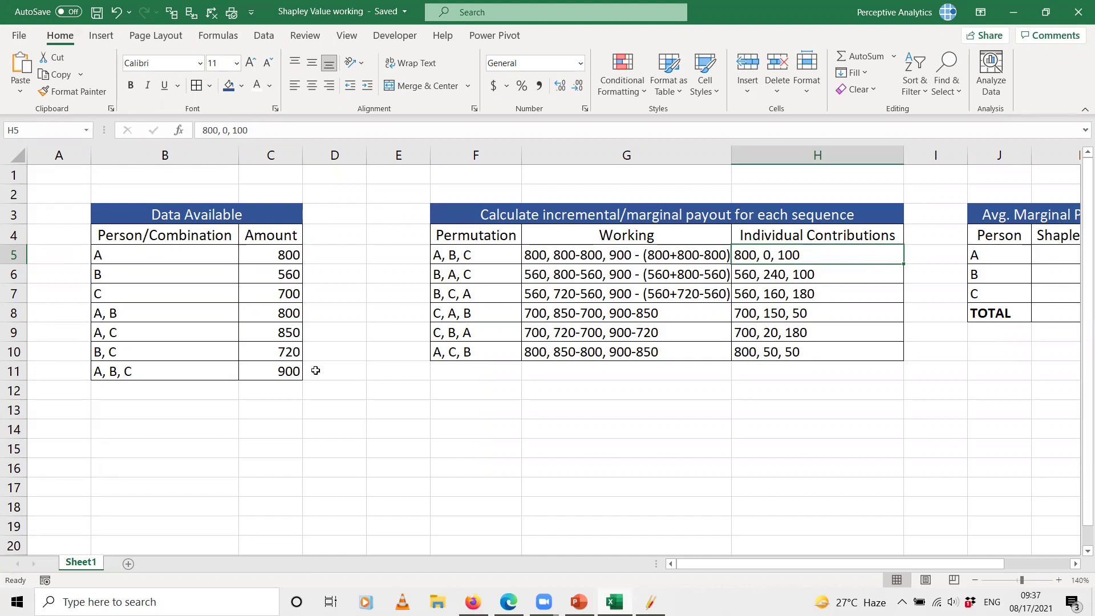
left_click(281, 372)
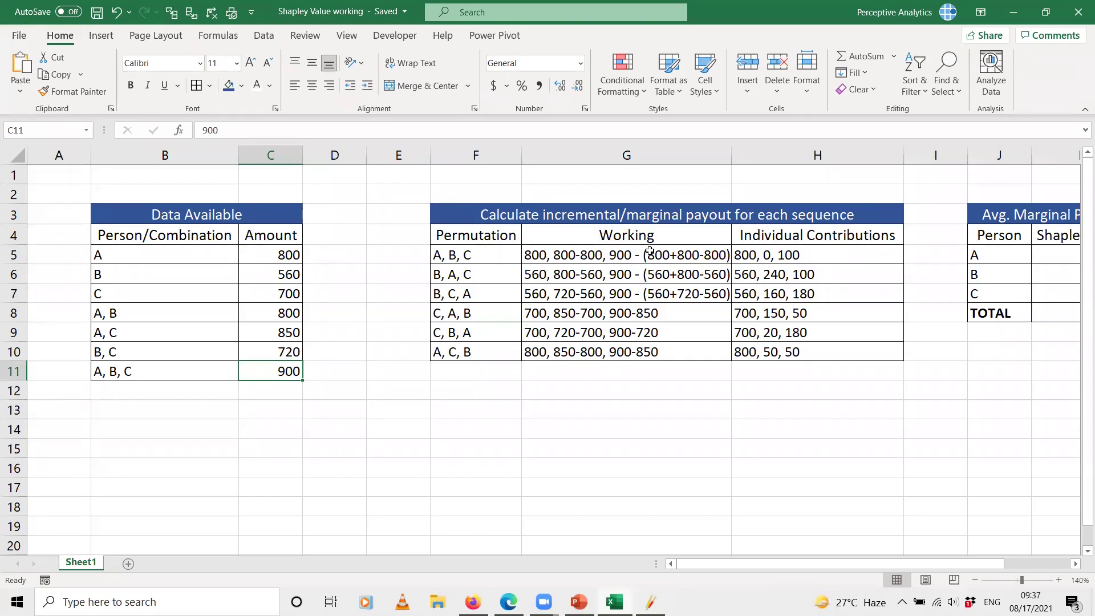
left_click(802, 254)
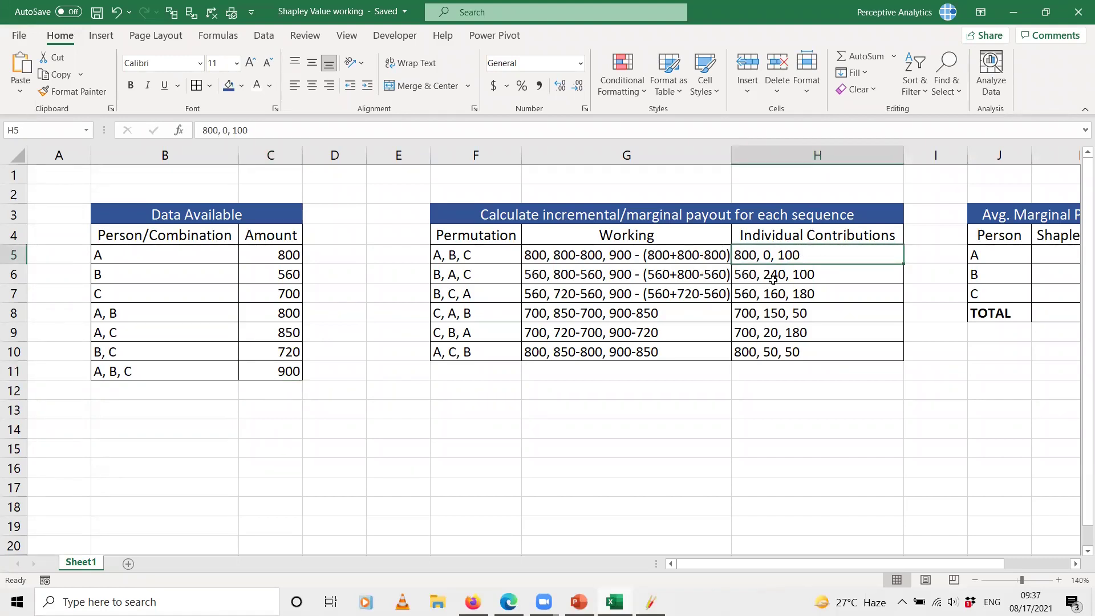
left_click(439, 274)
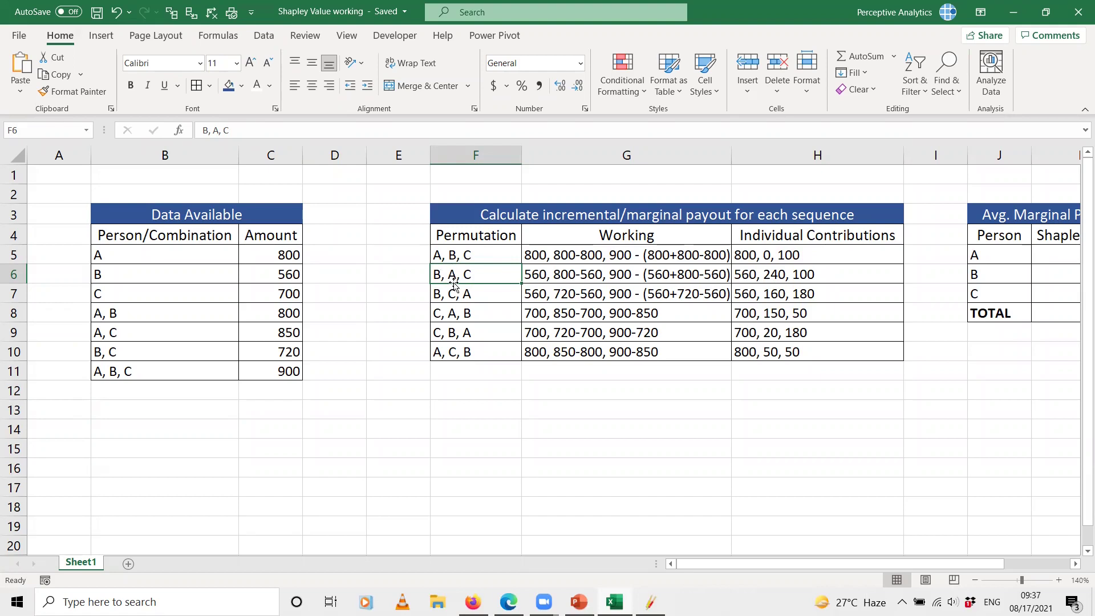
left_click(270, 316)
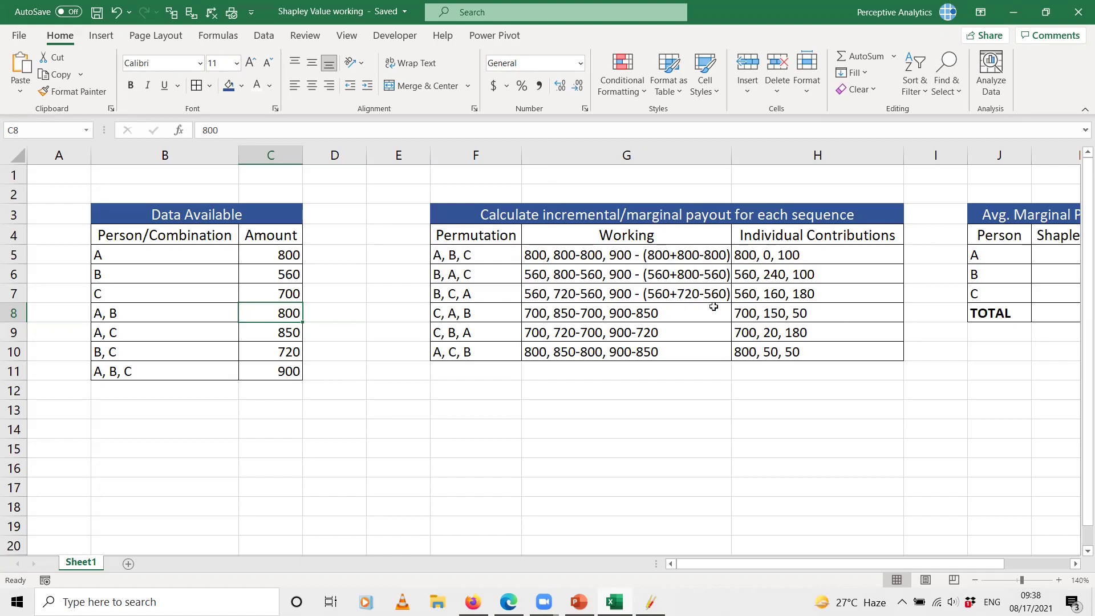
Step: Examine the Shapley value formulas for A, B and the total, comparing them with the available amounts and individual contributions
left_click_drag(820, 565, 856, 200)
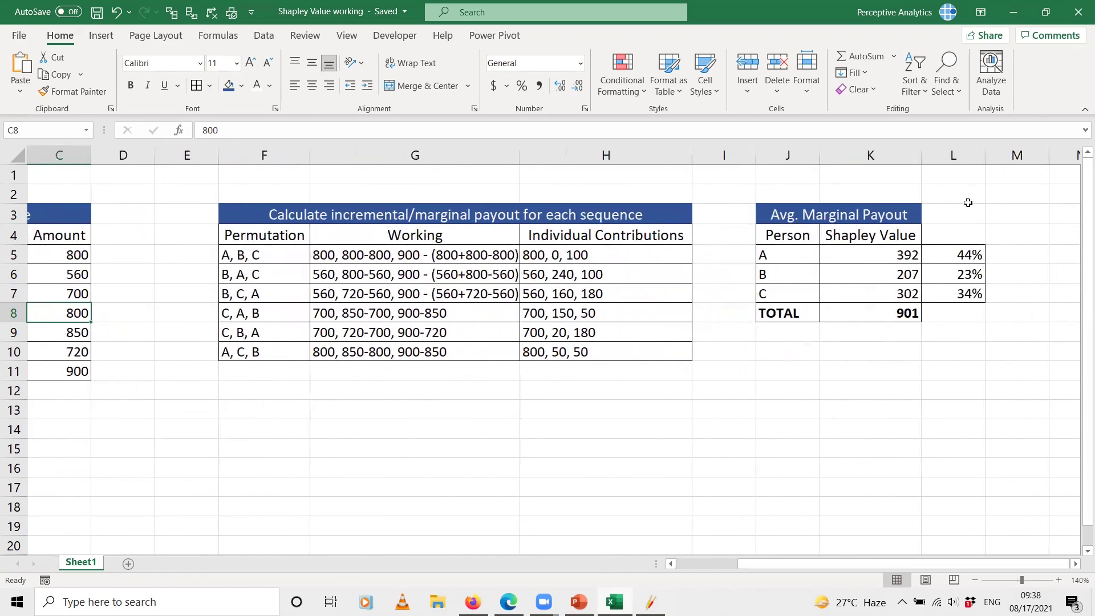
left_click(879, 258)
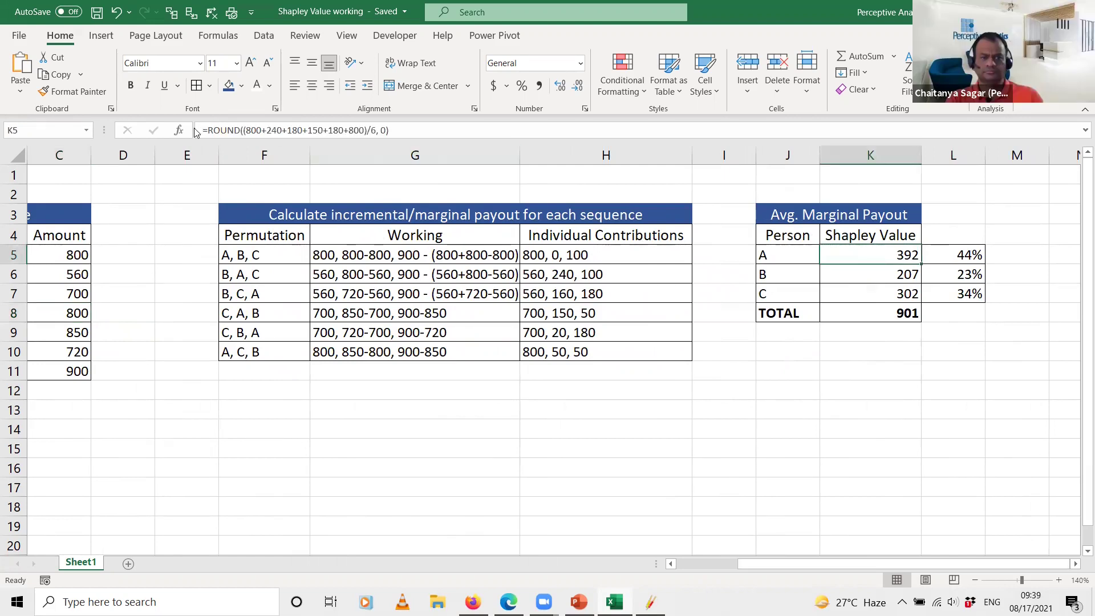
left_click(886, 316)
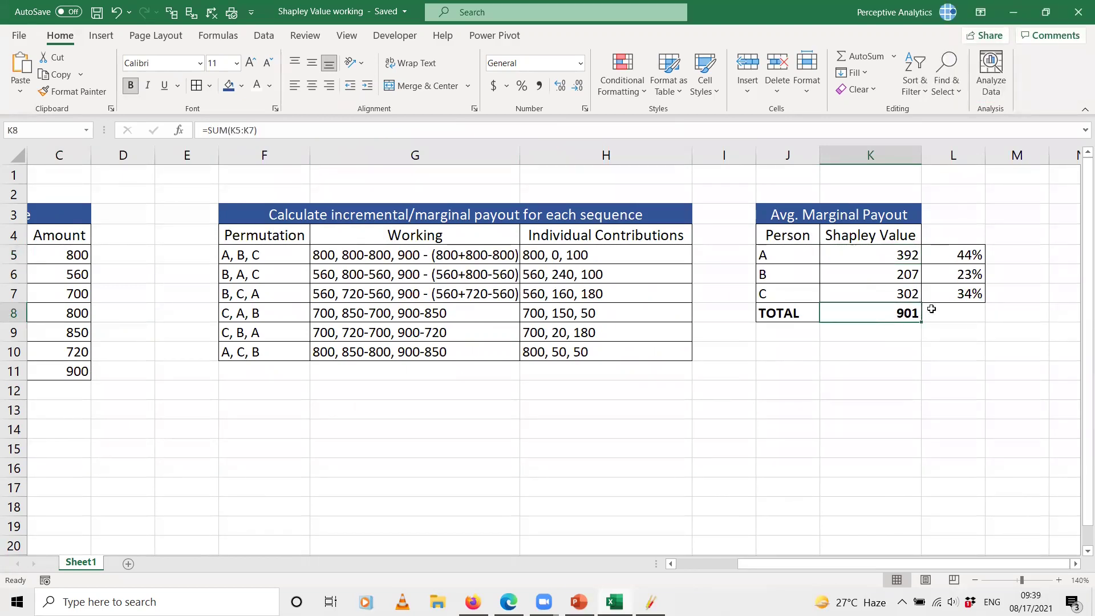
left_click(869, 253)
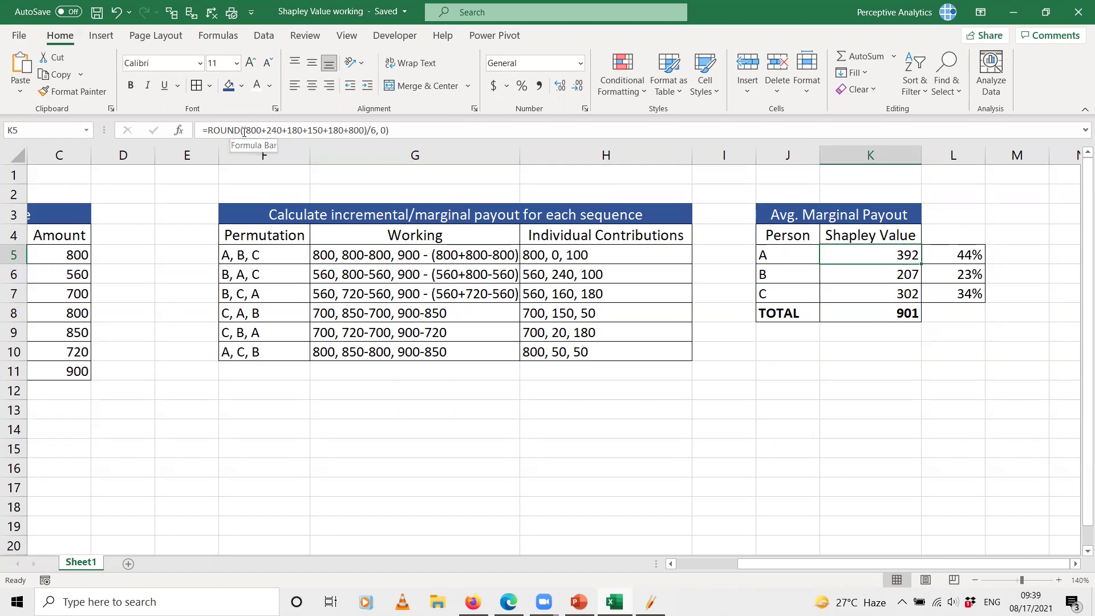
key("F2")
left_click_drag(245, 130, 367, 130)
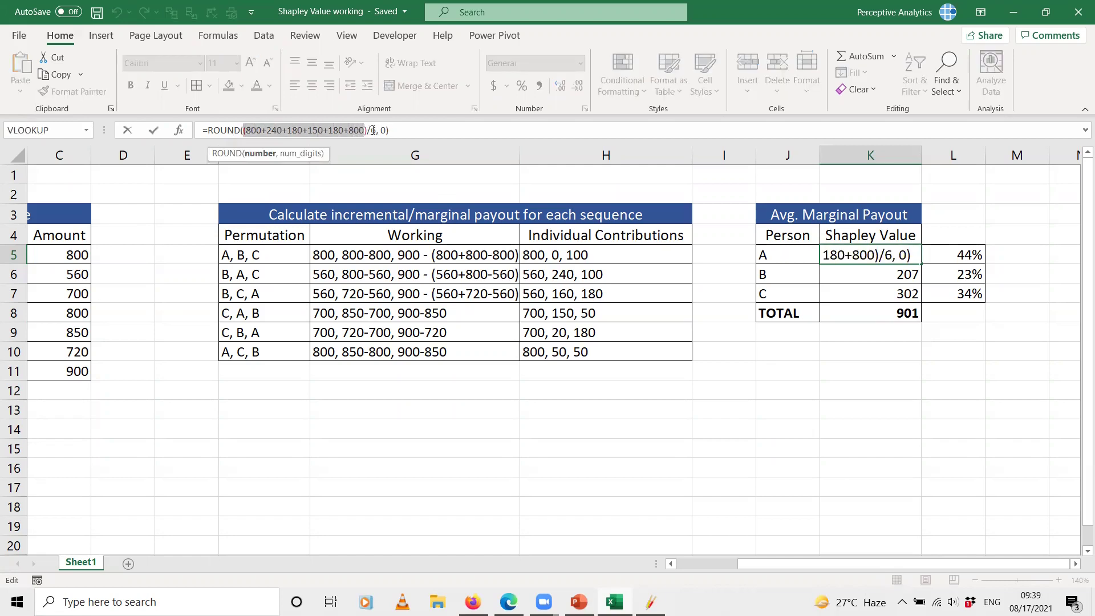
key("Escape")
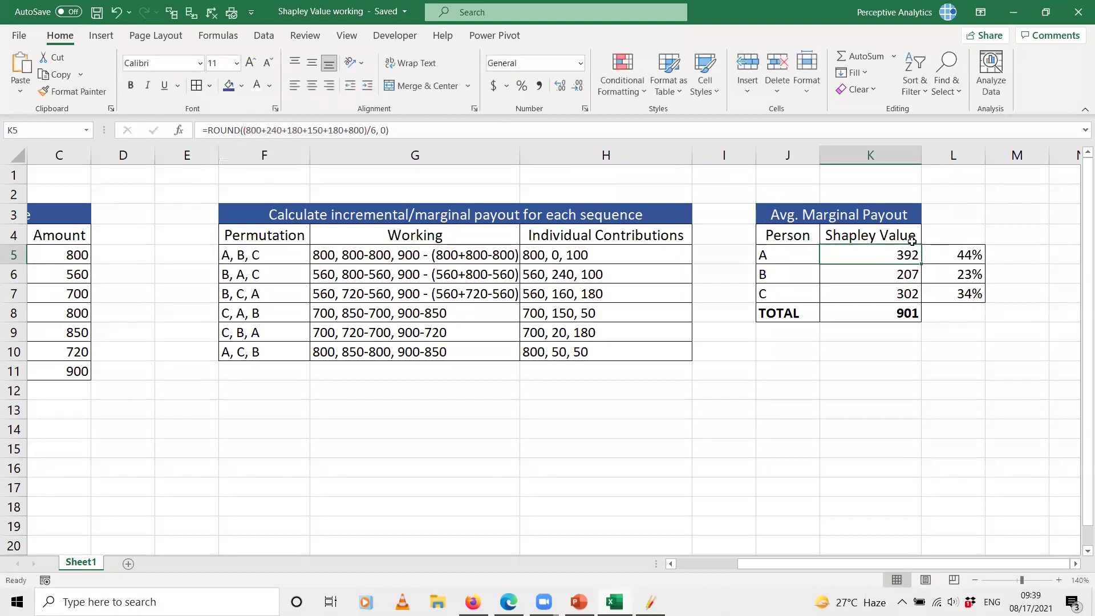
left_click(859, 278)
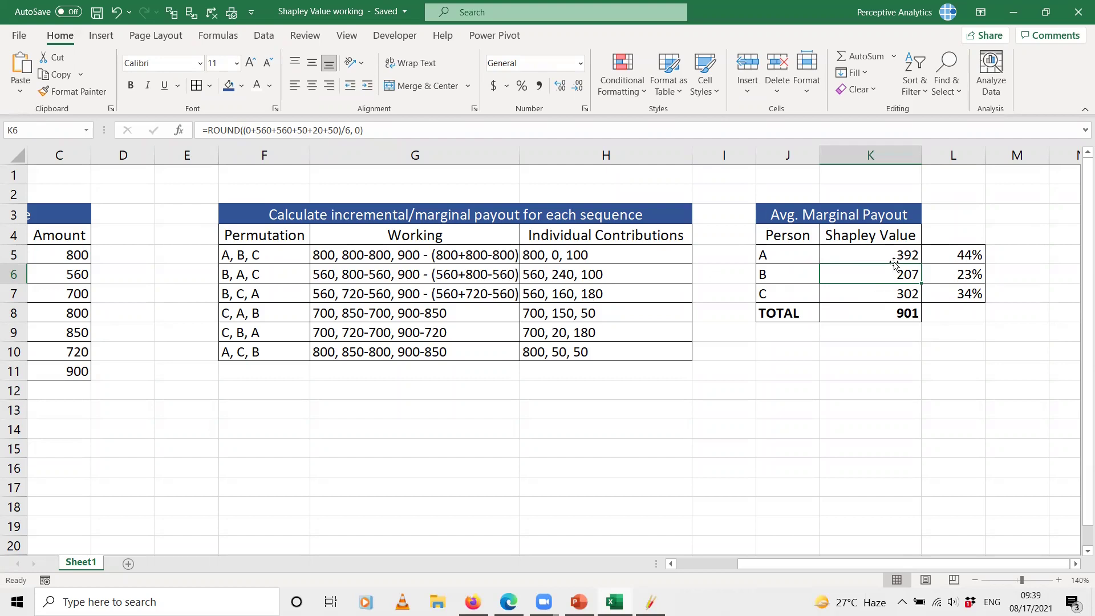
left_click(83, 372)
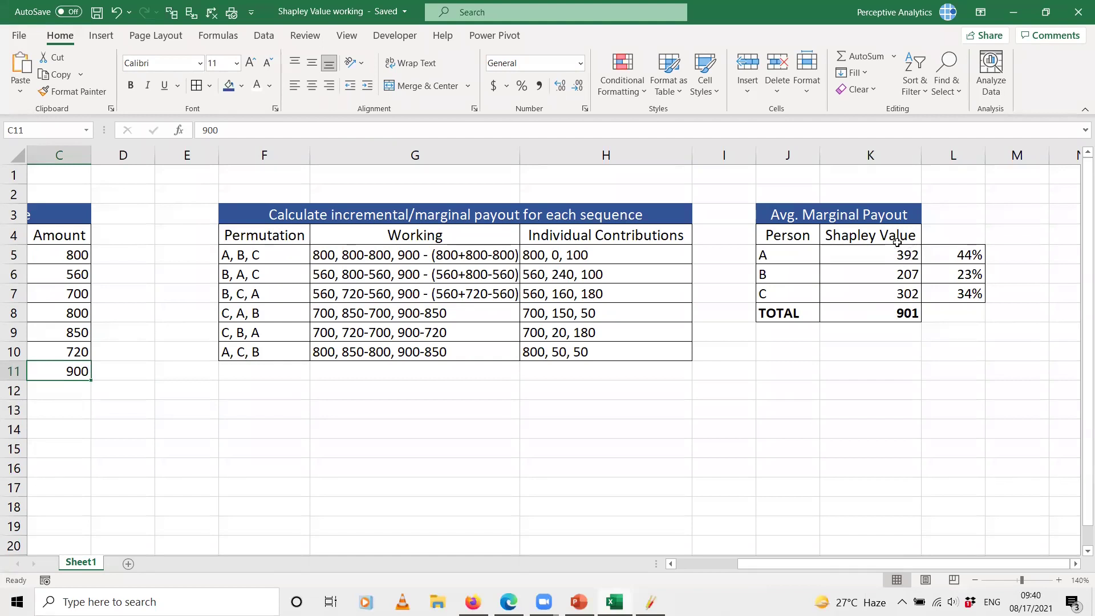
left_click(879, 275)
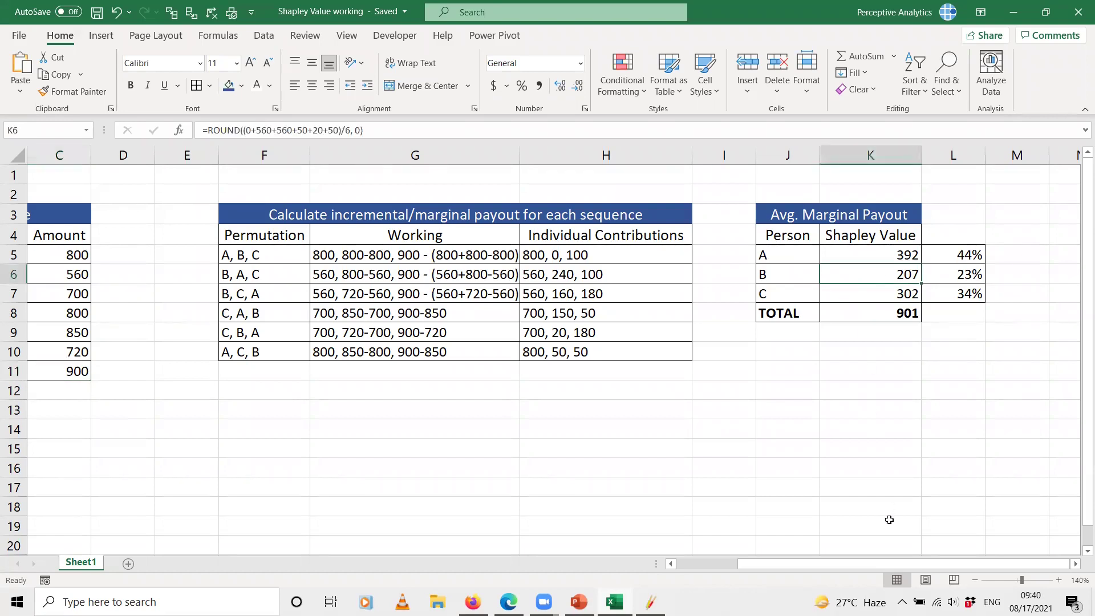
left_click_drag(862, 564, 787, 564)
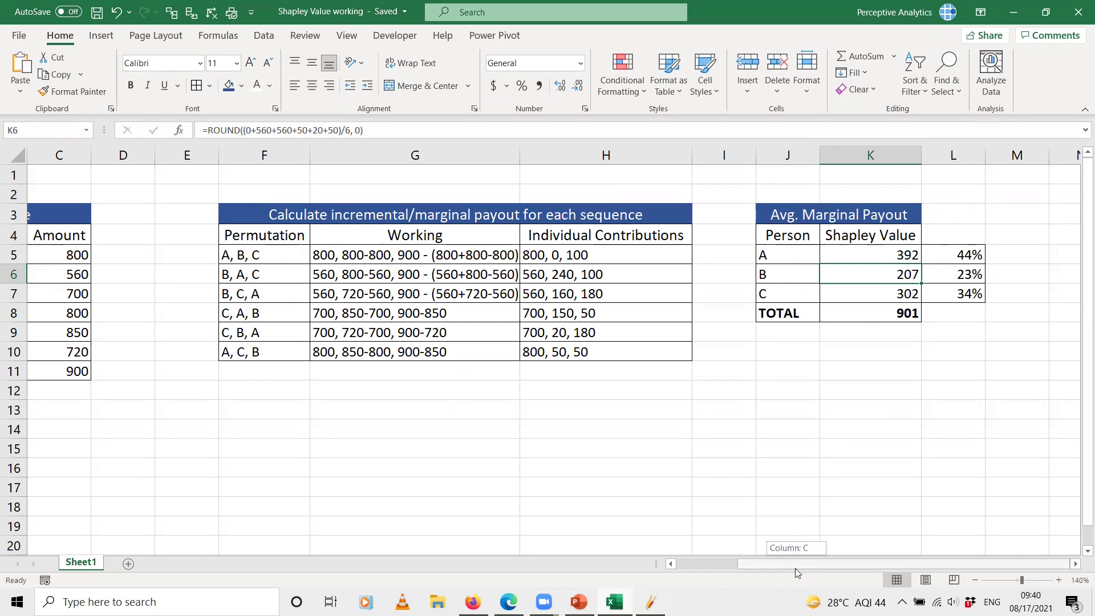
scroll(795, 568, "left", 3)
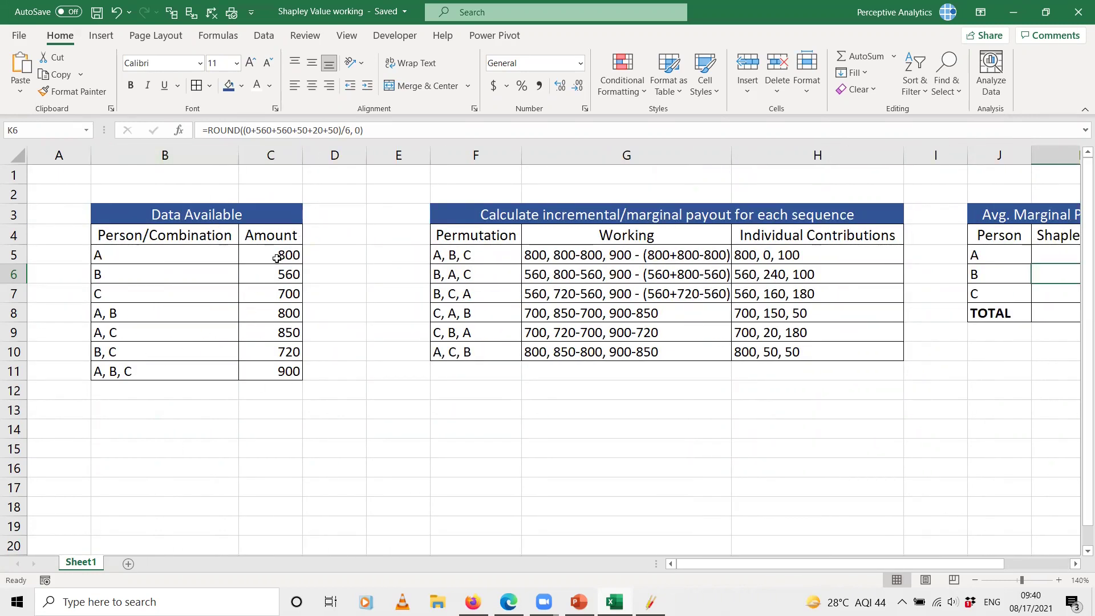
left_click_drag(936, 561, 1074, 560)
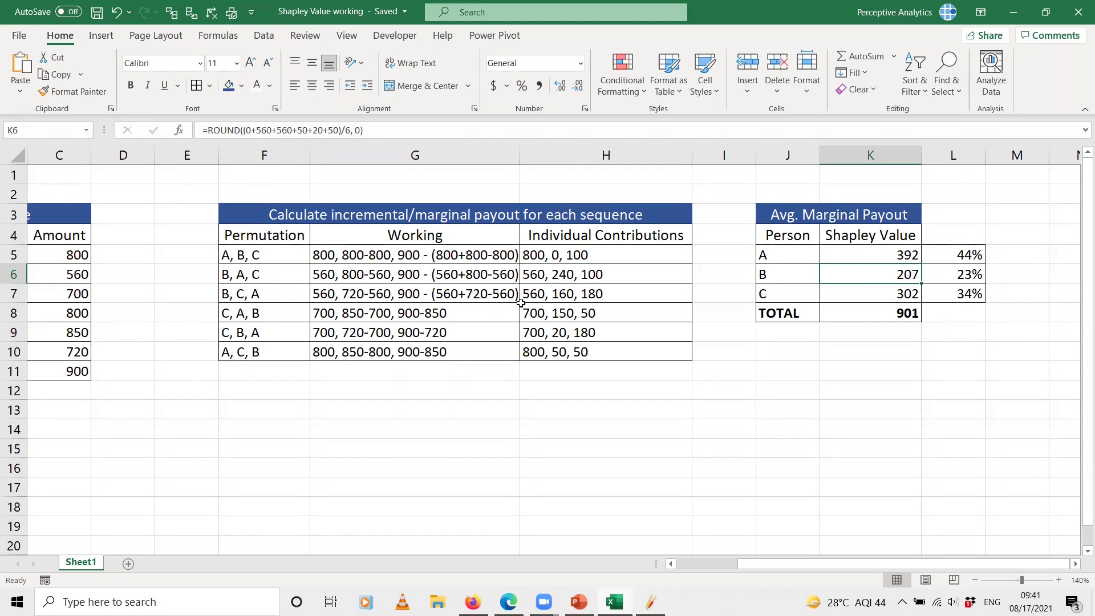
Step: Sum the individual amounts of A, B and C in H13 with the formula =800+560+700
left_click_drag(816, 561, 789, 562)
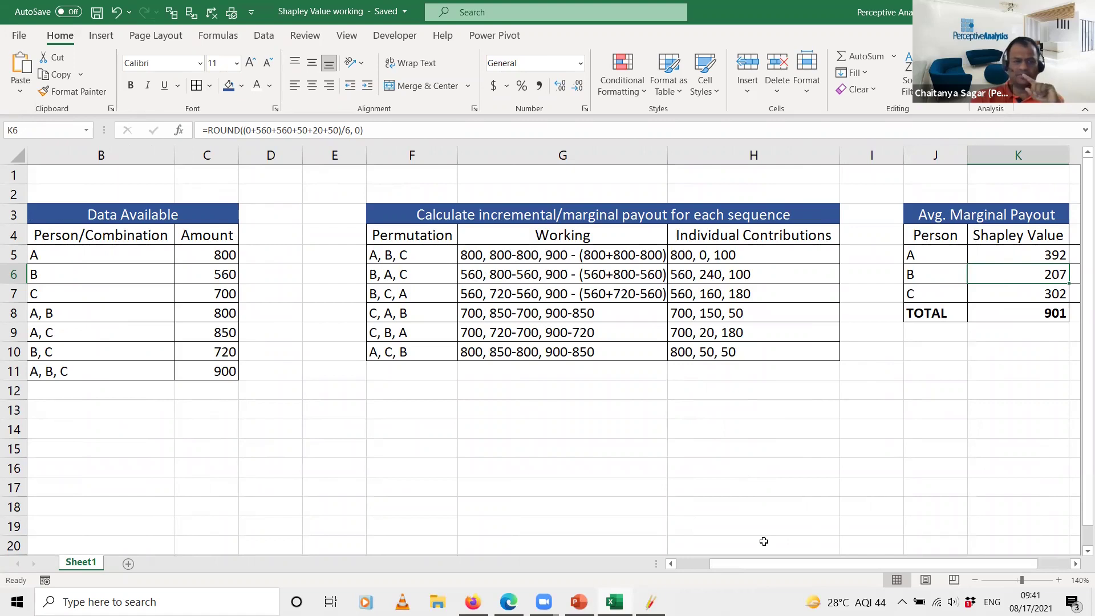
left_click_drag(764, 567, 765, 567)
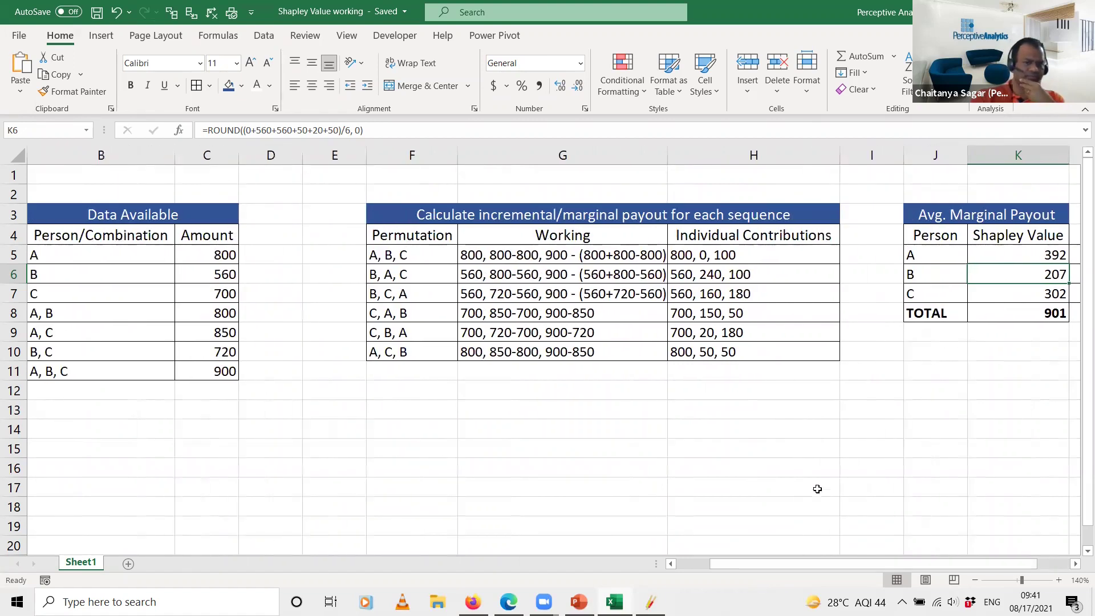
left_click(763, 410)
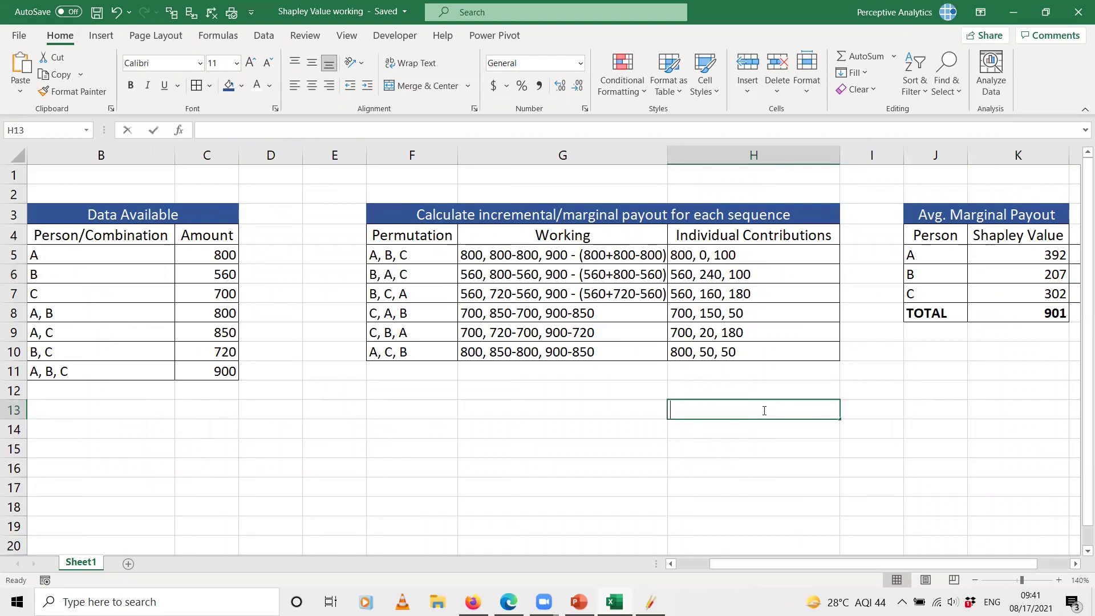
type("800")
key("BackSpace")
key("BackSpace")
key("BackSpace")
type("=800")
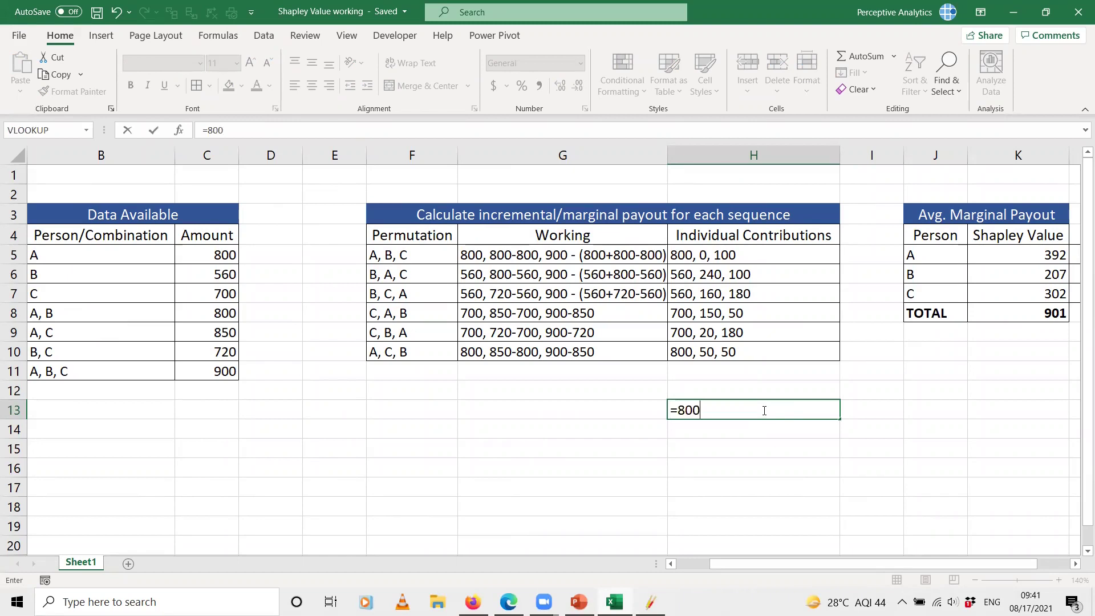
type("+560+700")
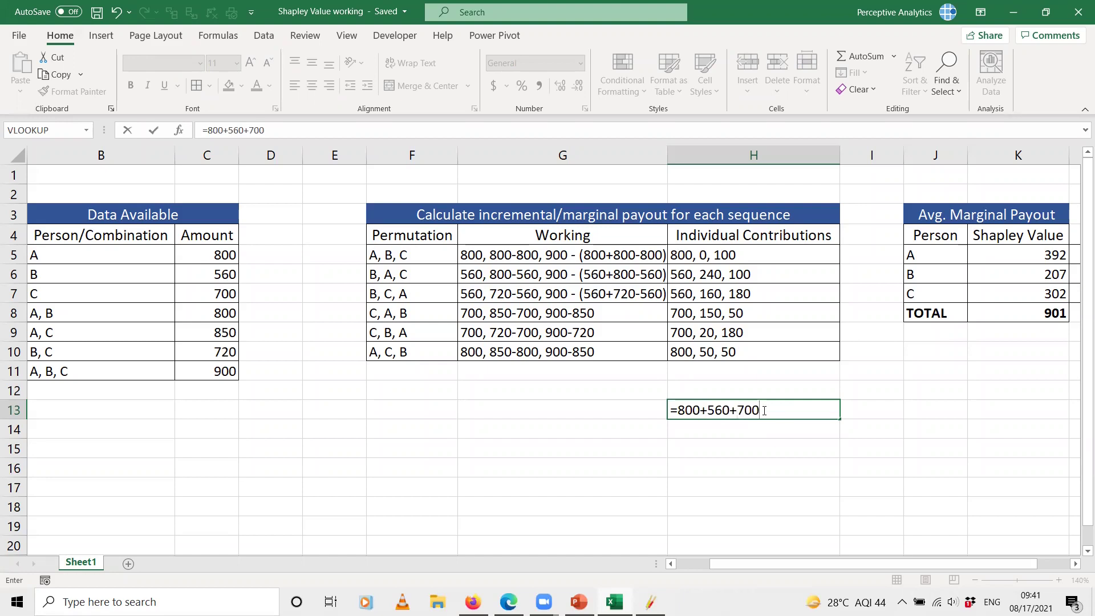
key("Return")
Step: Calculate A's share of the summed amounts in H14 with the formula =800/$H$13
type("=800/")
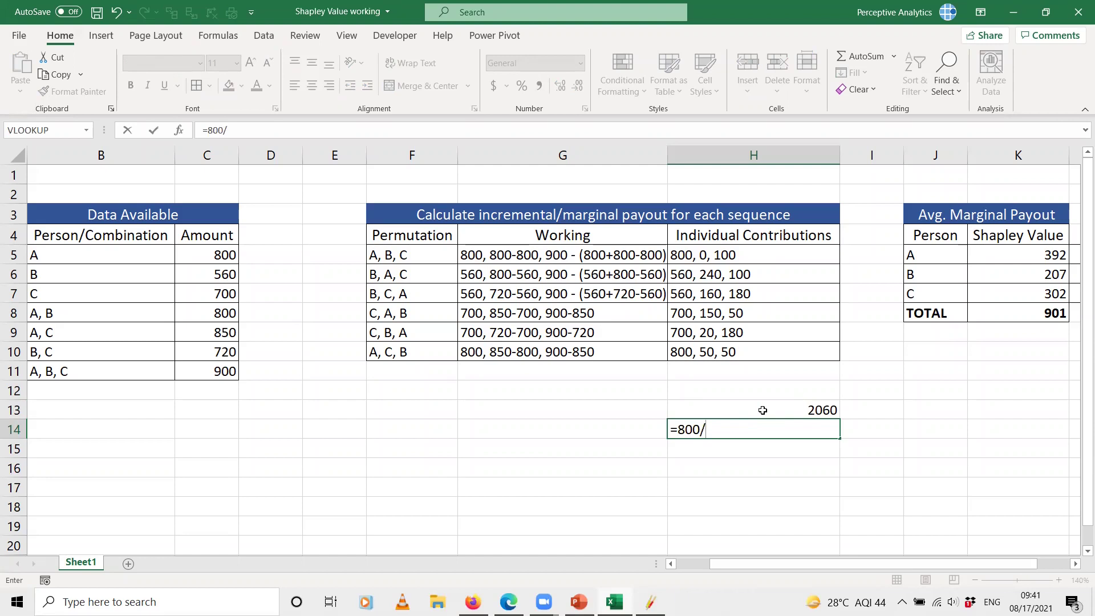
left_click(762, 410)
key("F4")
key("Return")
Step: Copy the share formula from H14 into H15 and H16
key("Up")
key("ctrl+c")
key("Down")
key("ctrl+v")
key("Down")
key("ctrl+v")
key("Up")
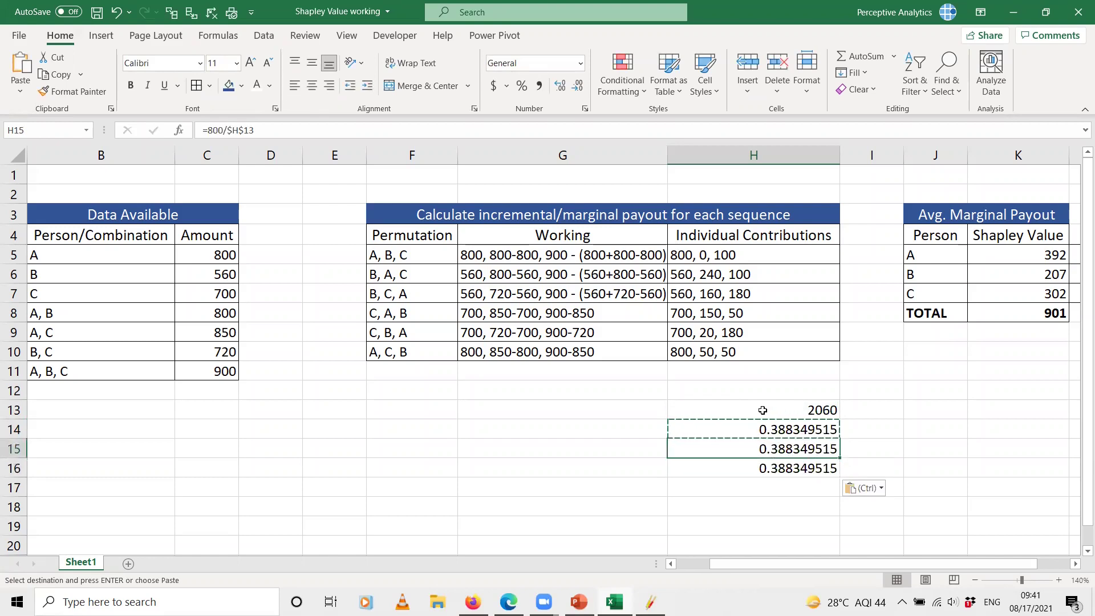
Step: Change the share formula in H15 to =560/$H$13 to calculate B's share of the summed amounts
left_click(220, 131)
key("BackSpace")
key("BackSpace")
type("56")
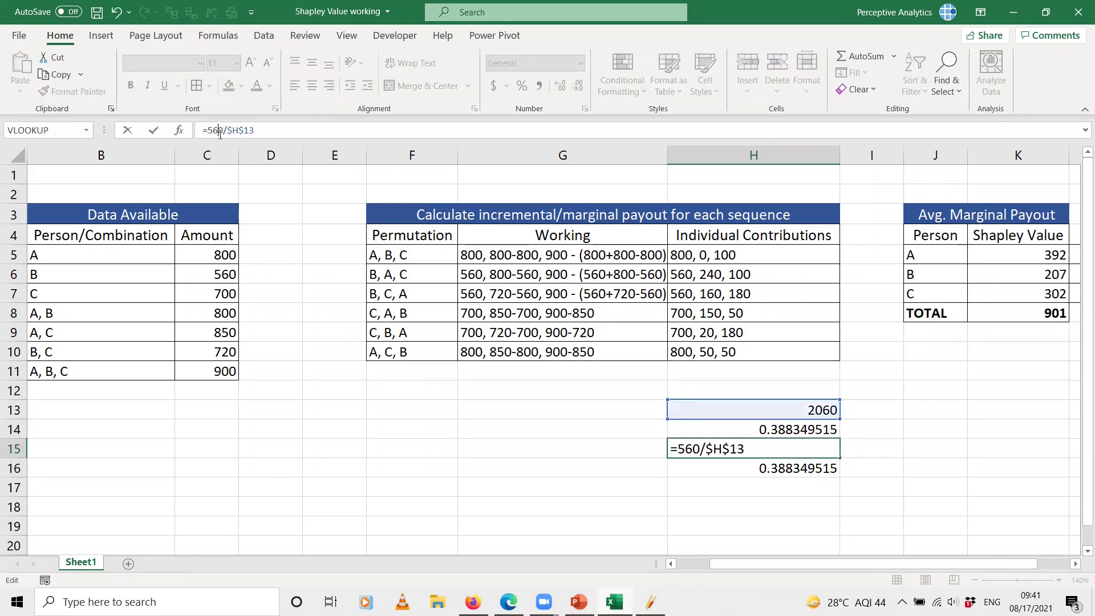
key("Return")
Step: Change the share formula in H16 to =700/$H$13 to calculate C's share of the summed amounts
left_click(220, 132)
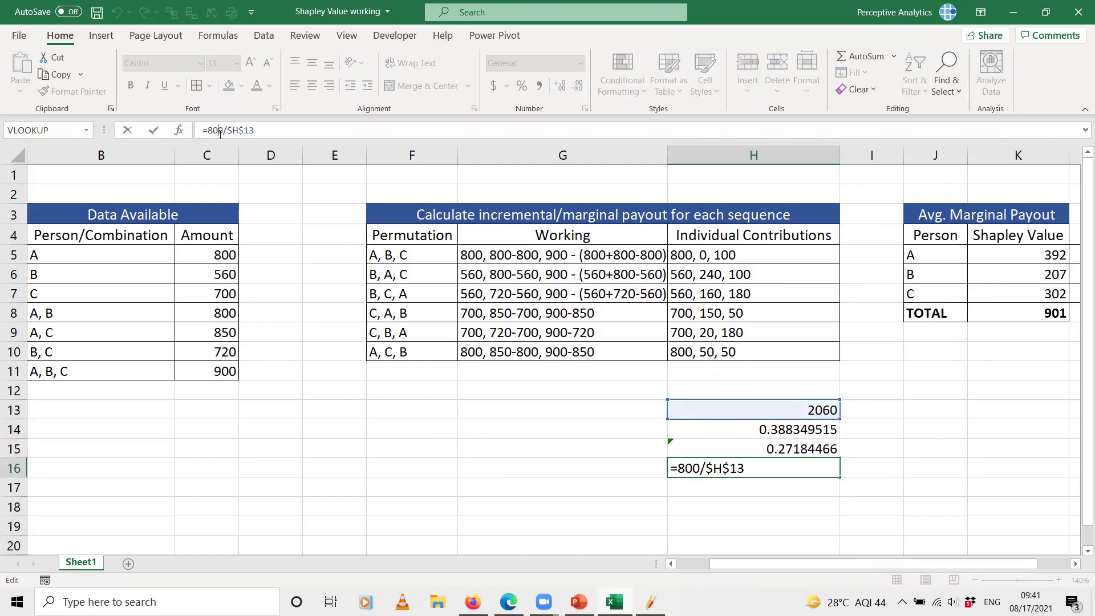
key("BackSpace")
key("BackSpace")
type("70")
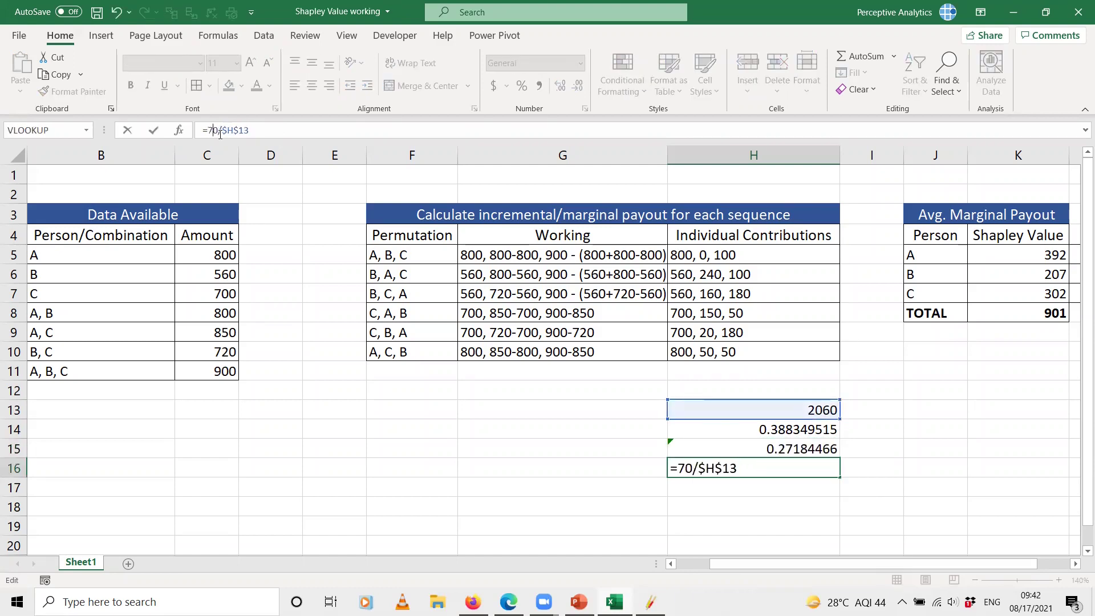
key("Return")
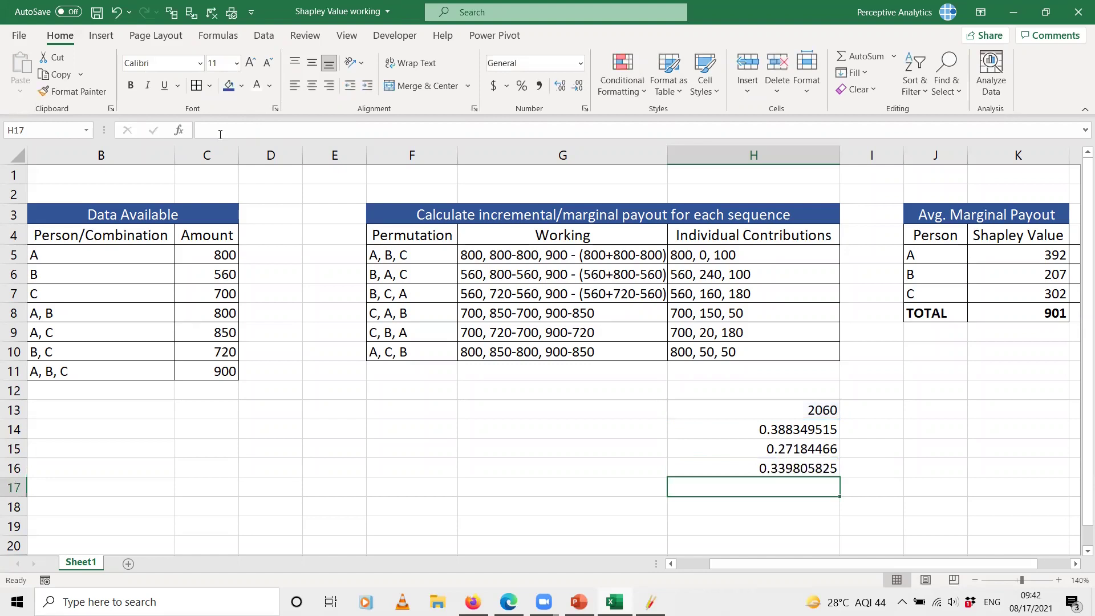
Step: Format the three proportional shares in H14:H16 as percentages
key("Up")
key("shift+Up")
key("shift+Up")
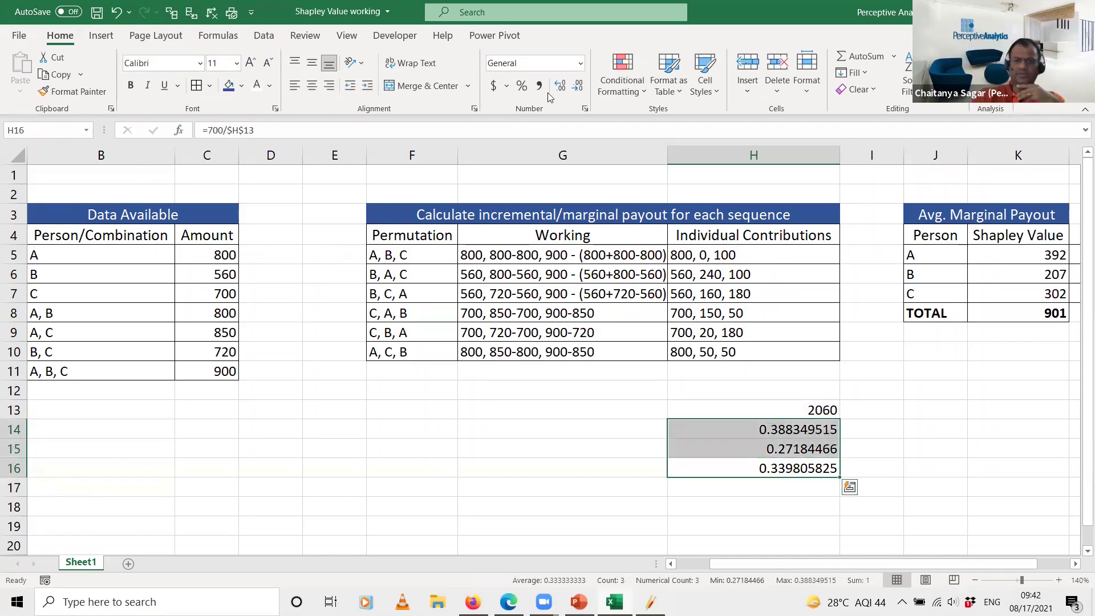
left_click(524, 86)
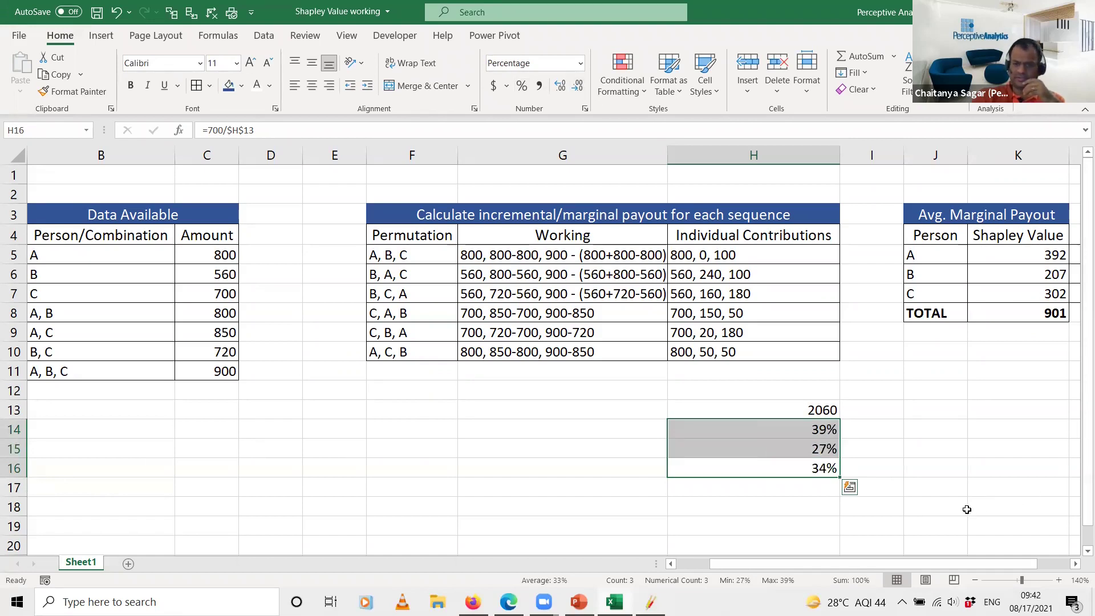
Step: Compare the proportional percentages in H14:H16 with the Shapley value percentages in L5:L7 and the available amounts
left_click_drag(959, 563, 990, 564)
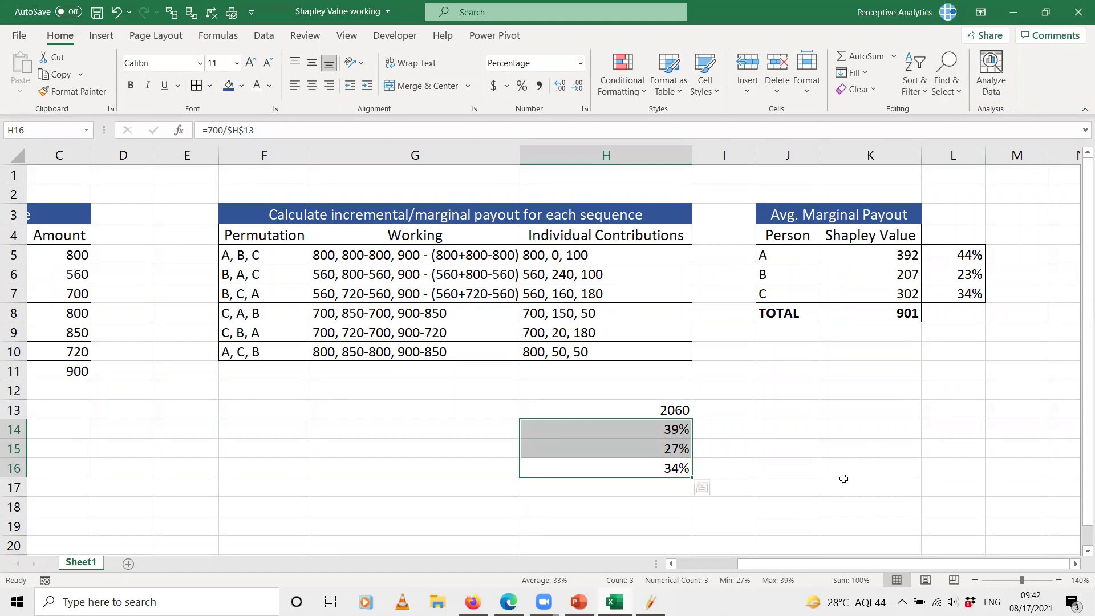
left_click_drag(774, 561, 693, 568)
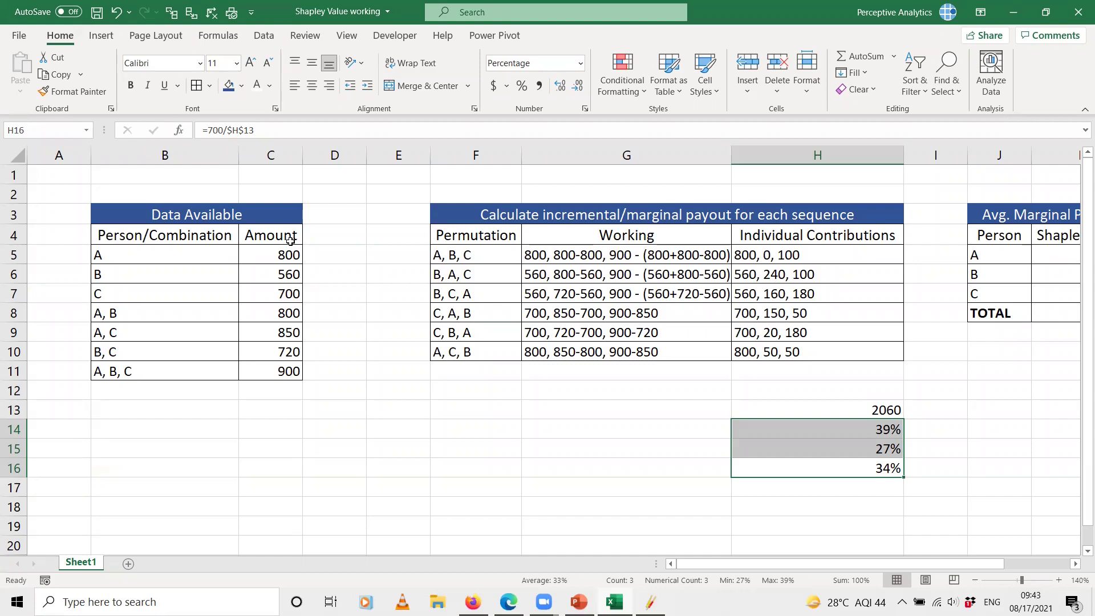
left_click_drag(818, 571, 879, 570)
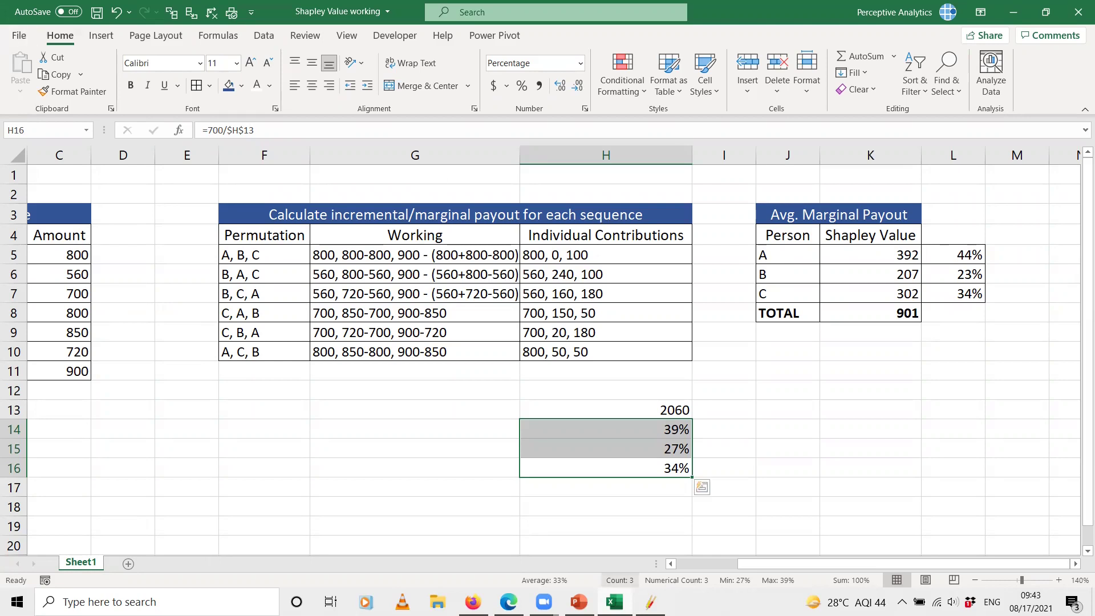
mouse_move(806, 565)
left_mouse_down()
mouse_move(745, 565)
mouse_move(805, 564)
left_mouse_up()
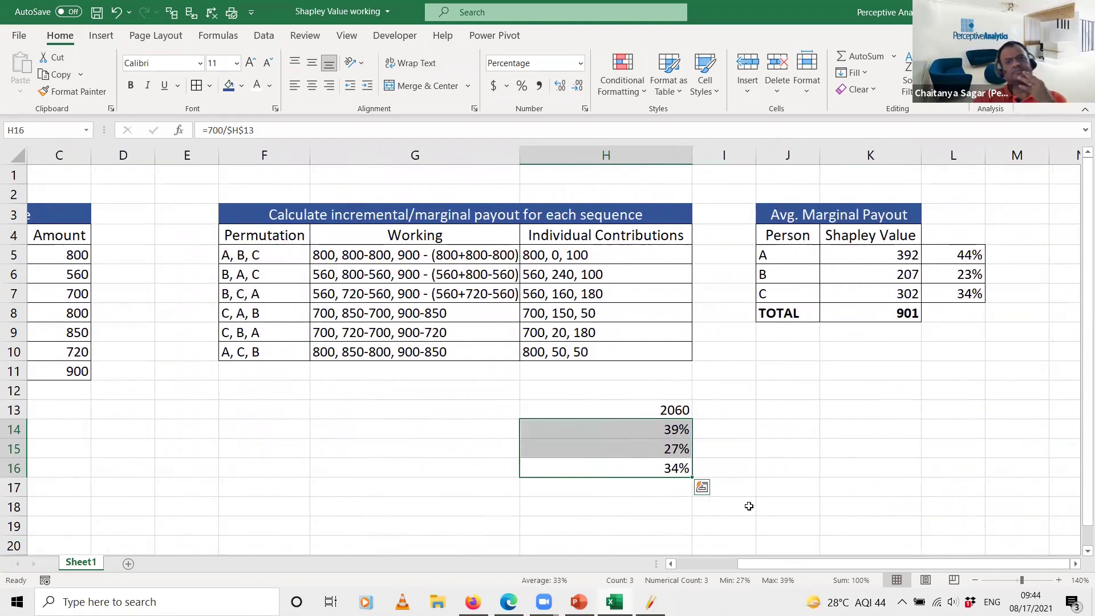
left_click(319, 414)
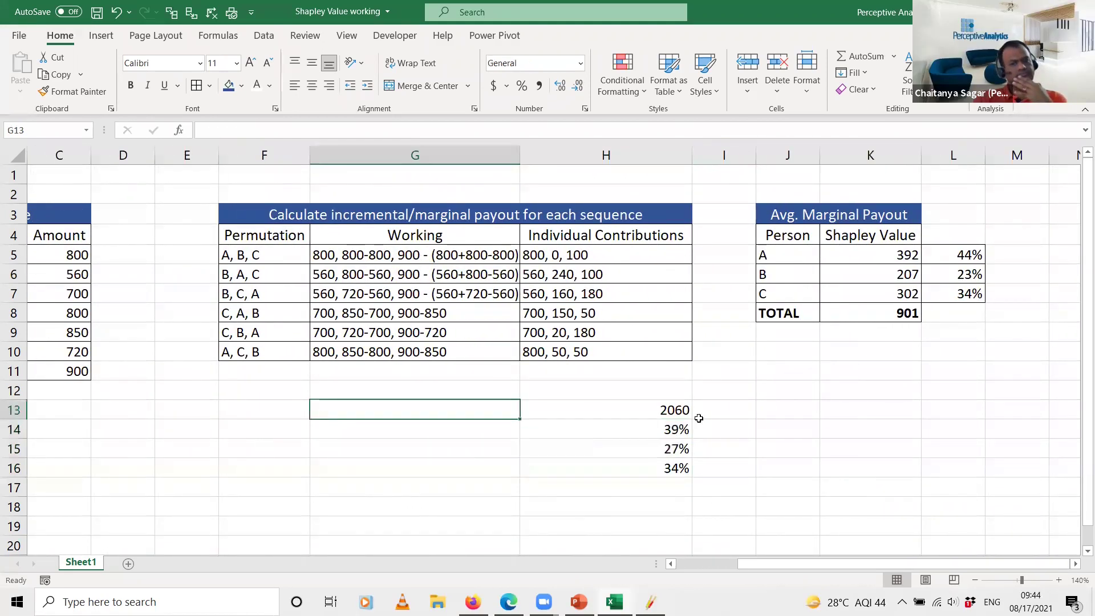
Step: Switch to the PowerPoint presentation KKSS_17 Aug 2021 and look through the thumbnails of the earlier slides
left_click(579, 602)
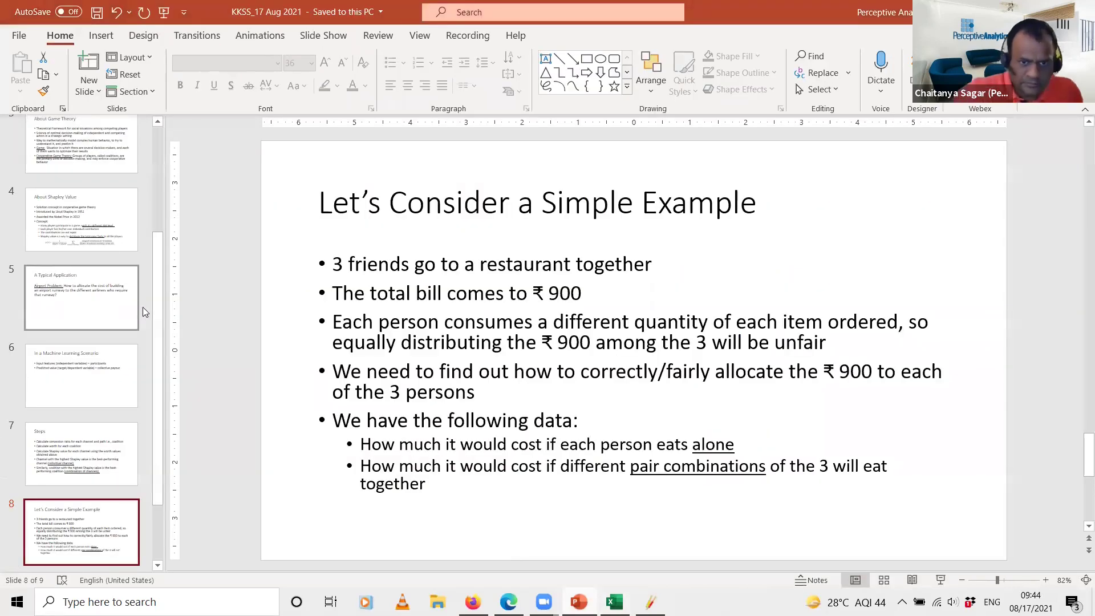
scroll(163, 286, "up", 2)
scroll(161, 271, "up", 1)
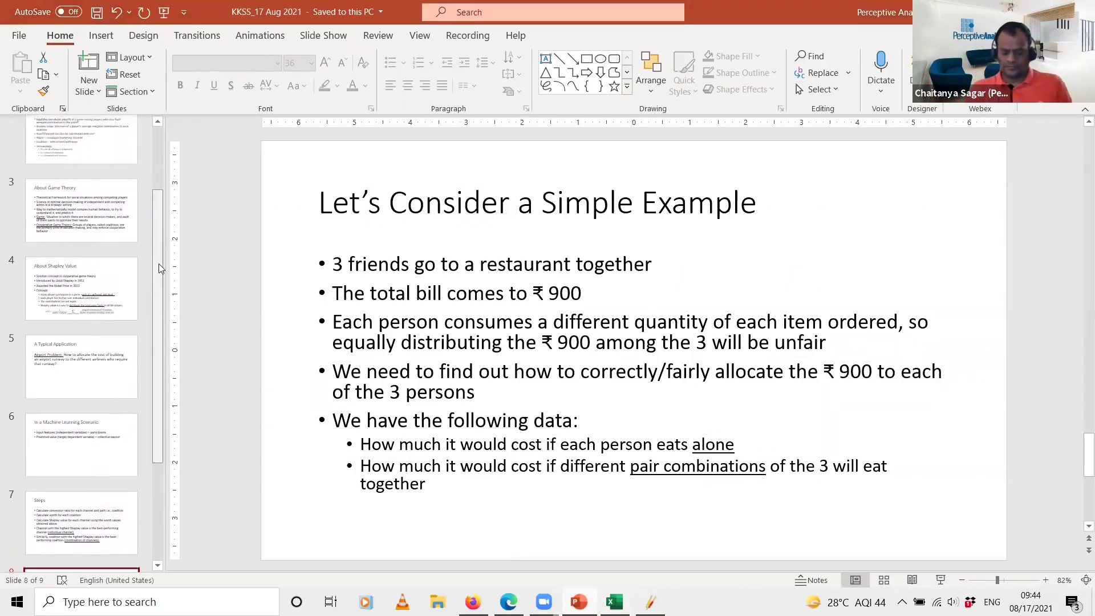